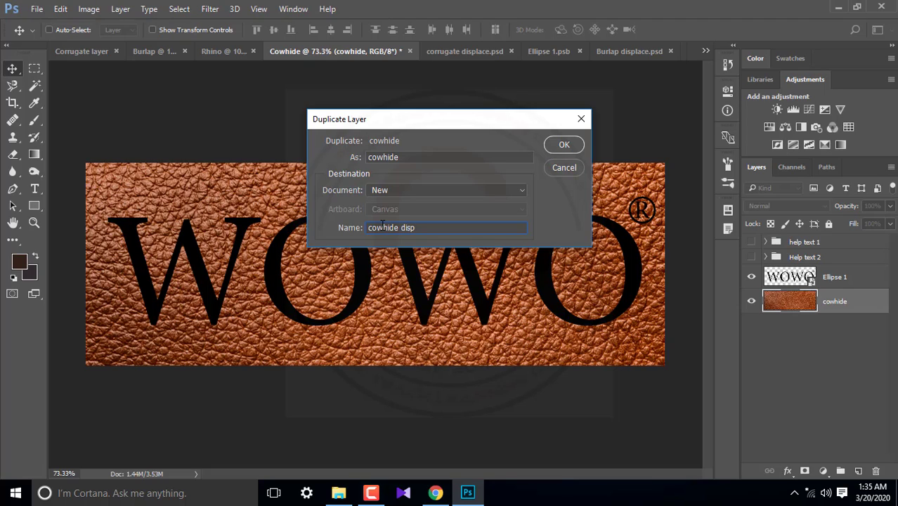
- Duplicate the cowhide layer into a new document named cowhide displace and save it to the Desktop as cowhide displace.psd with maximized compatibility
text(ce)
click(564, 146)
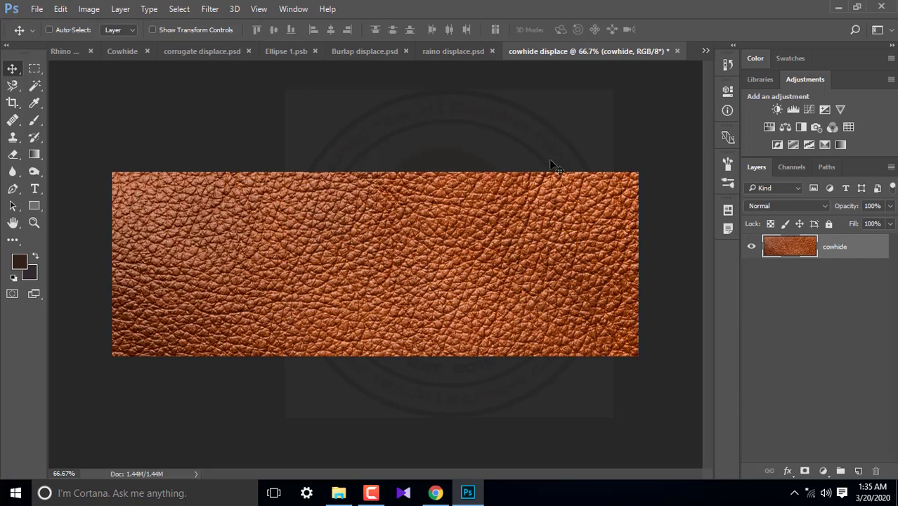
click(36, 8)
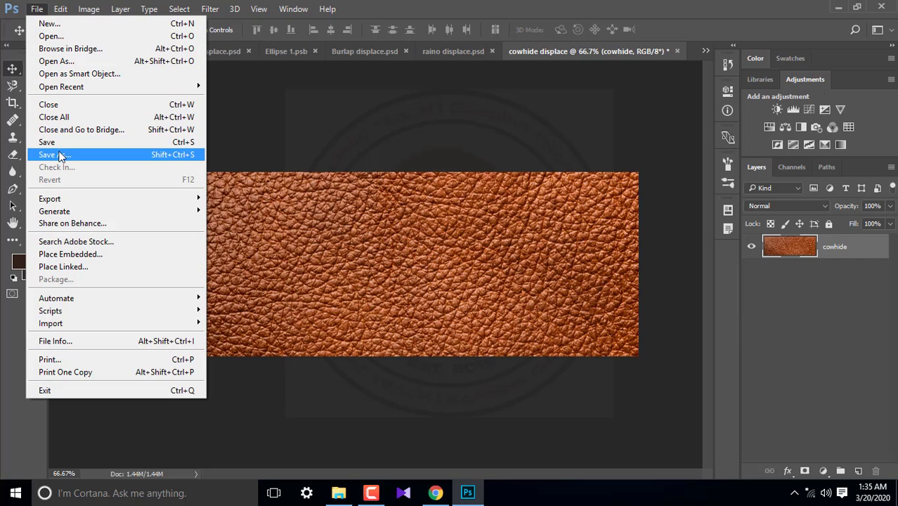
click(62, 146)
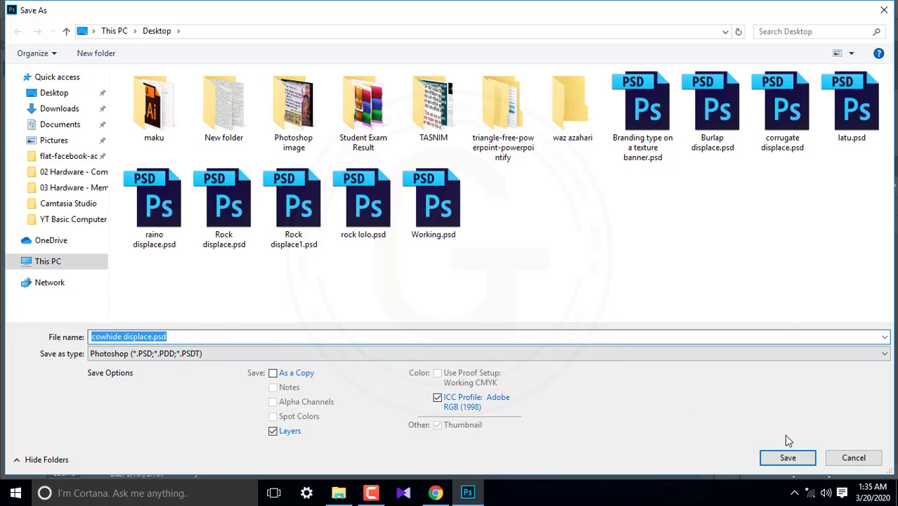
click(786, 458)
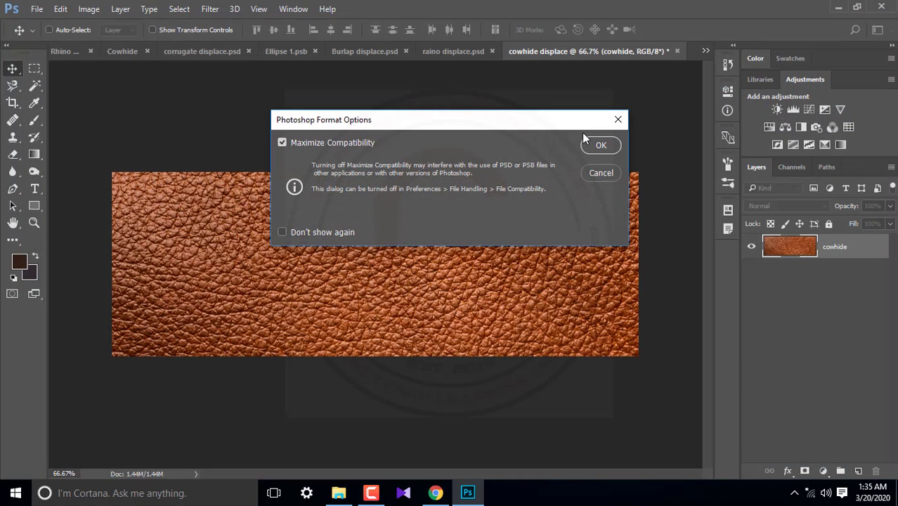
click(594, 146)
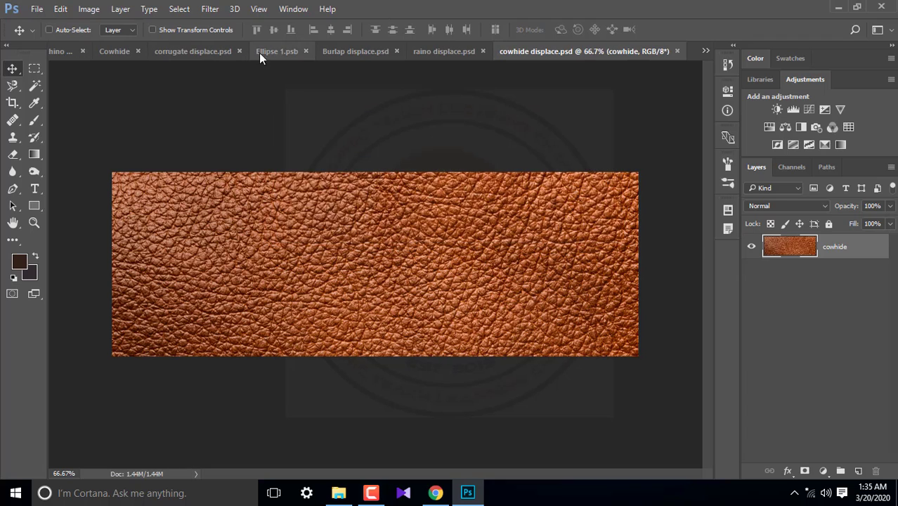
- Return to the Cowhide document containing the WOWO lettering
click(220, 53)
click(386, 51)
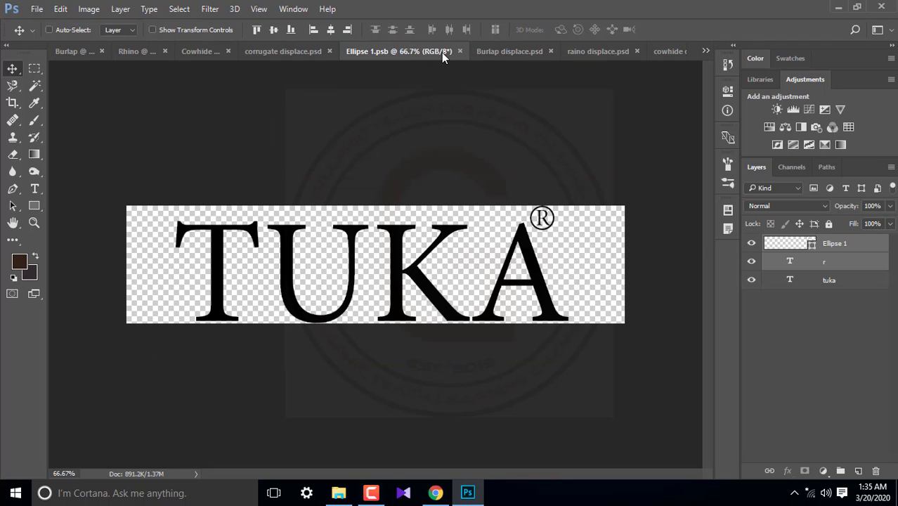
click(503, 58)
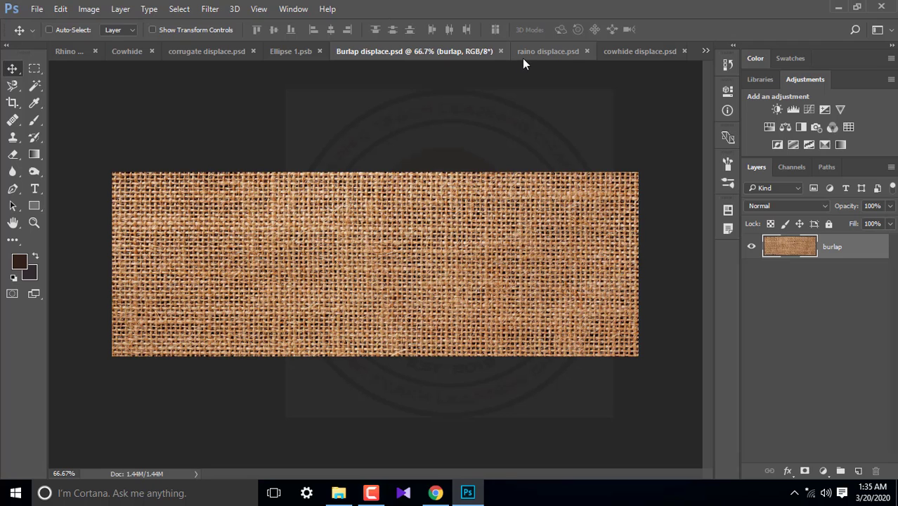
click(126, 51)
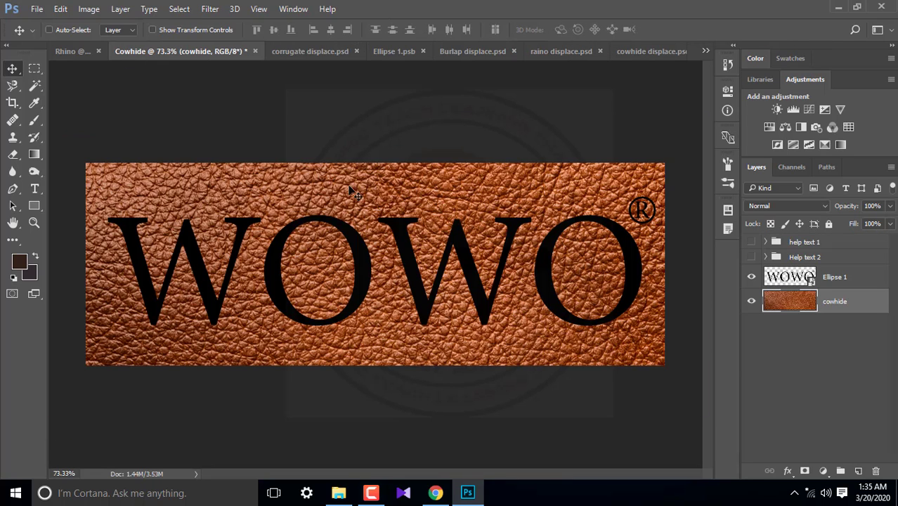
- Apply a Displace filter to the Ellipse 1 layer at scale 5 horizontally and vertically, using cowhide displace.psd as the displacement map
click(843, 279)
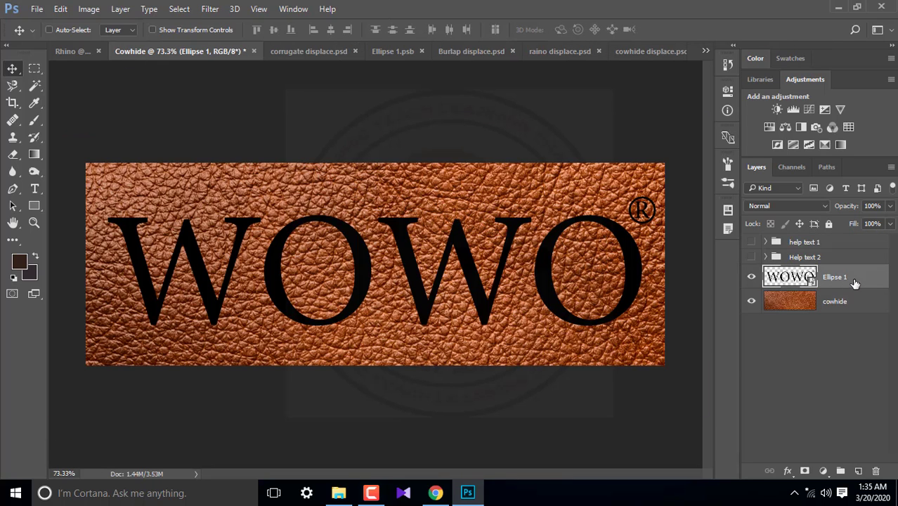
click(209, 9)
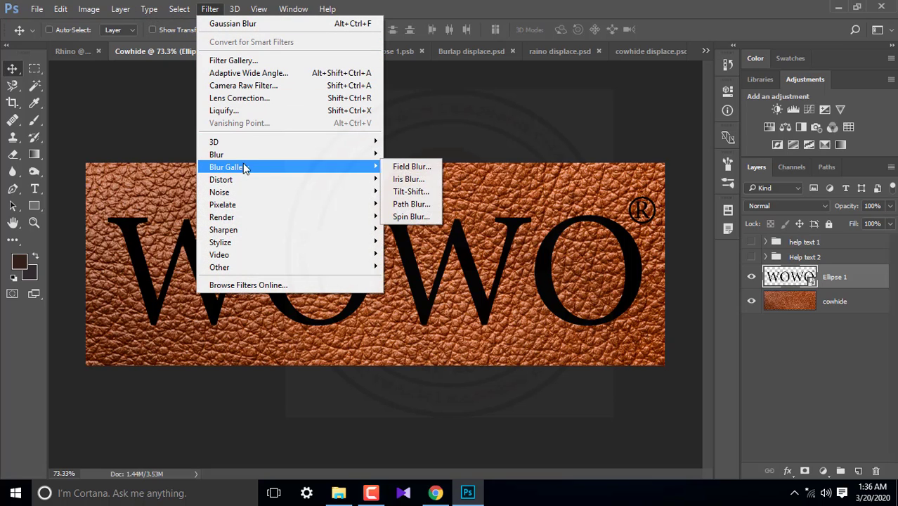
mouse_move(365, 160)
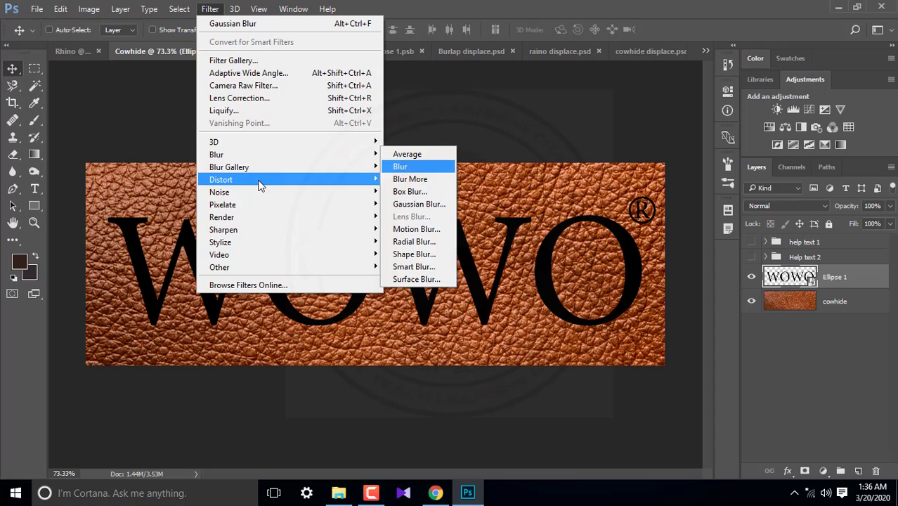
mouse_move(271, 180)
click(408, 181)
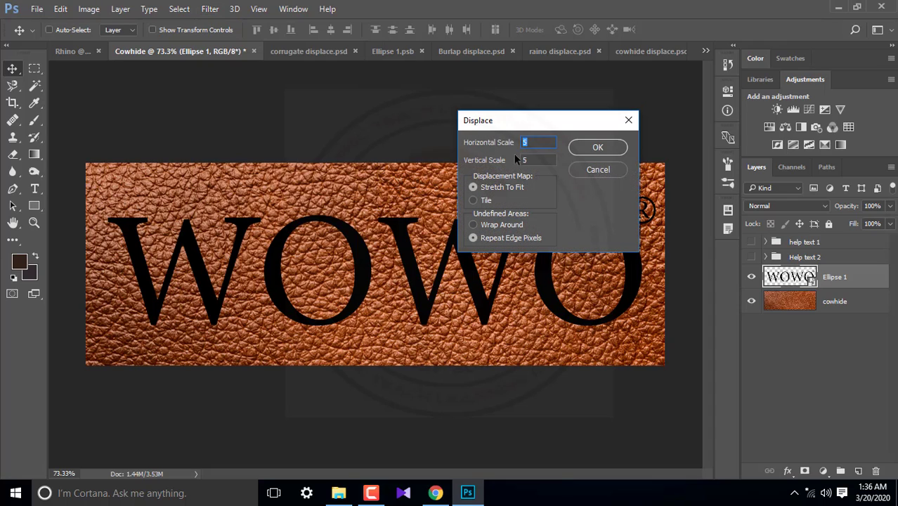
click(596, 149)
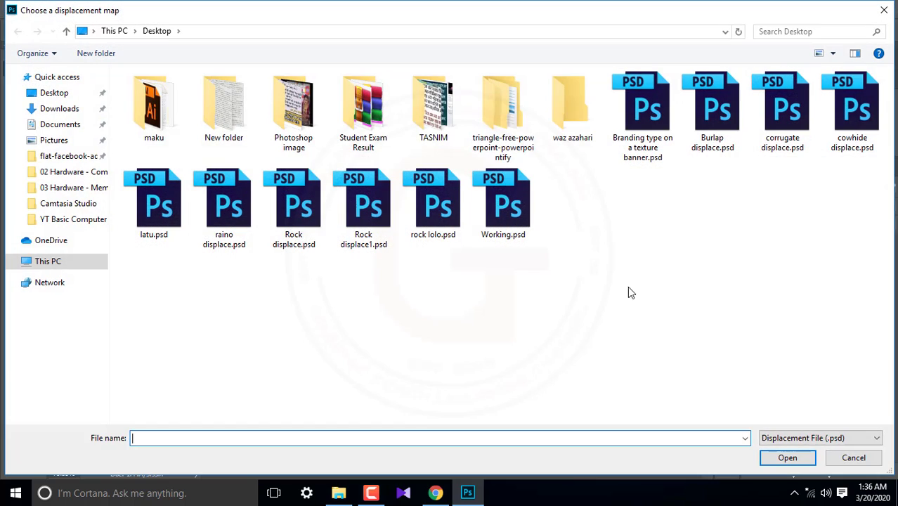
click(836, 144)
click(787, 457)
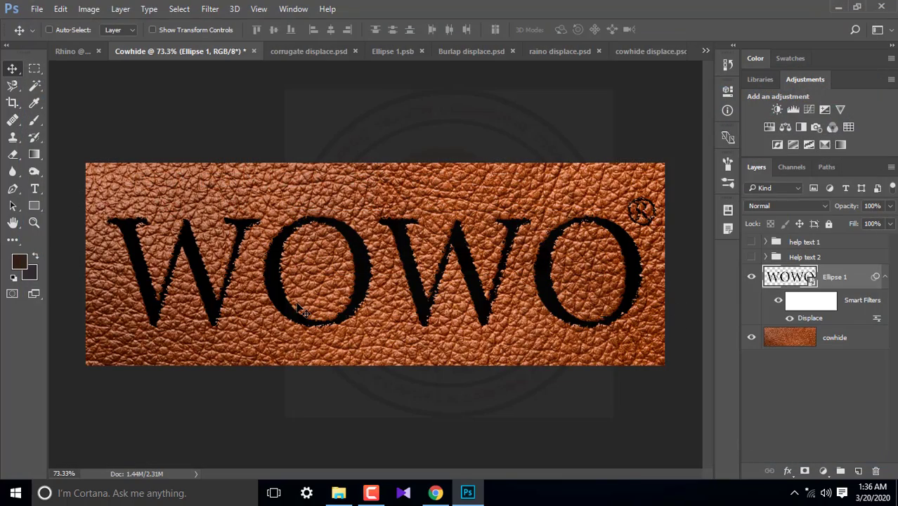
- Soften the displaced lettering on the Ellipse 1 layer with a Gaussian Blur of 0.7 pixels radius
scroll(500, 281, up, 4)
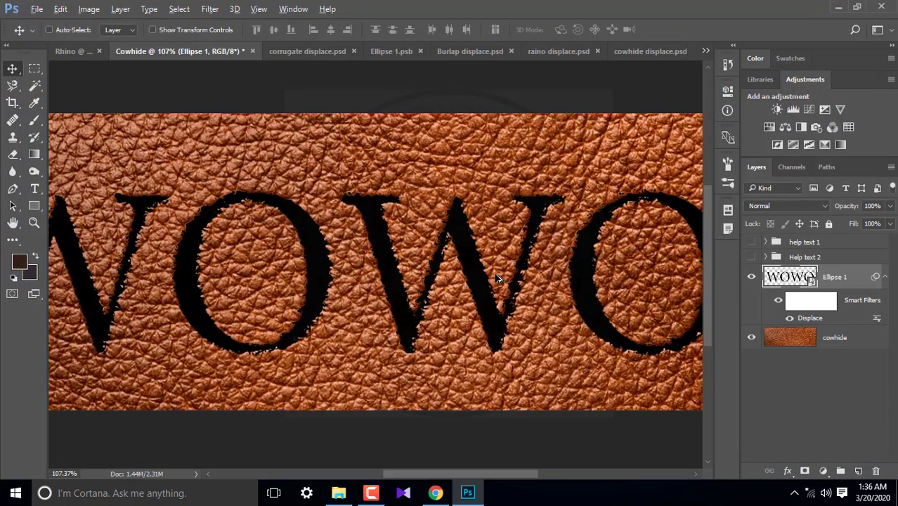
scroll(496, 279, down, 4)
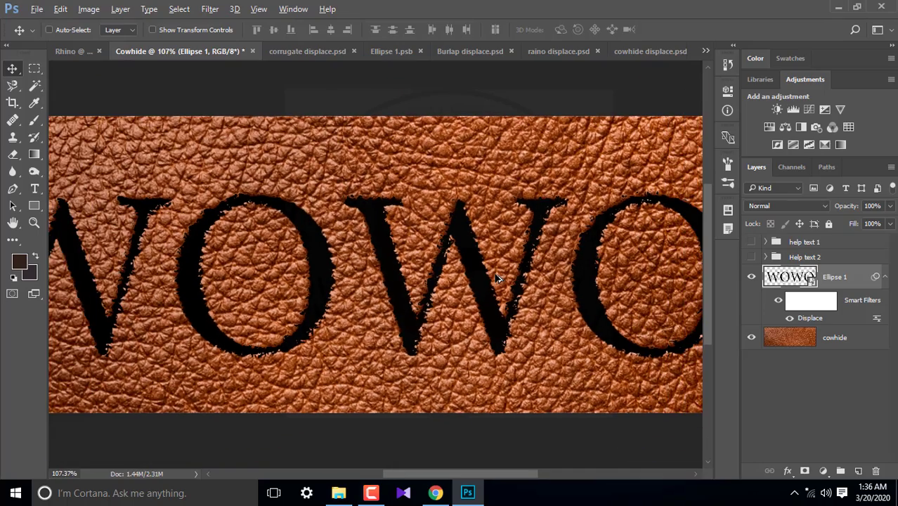
scroll(496, 278, up, 1)
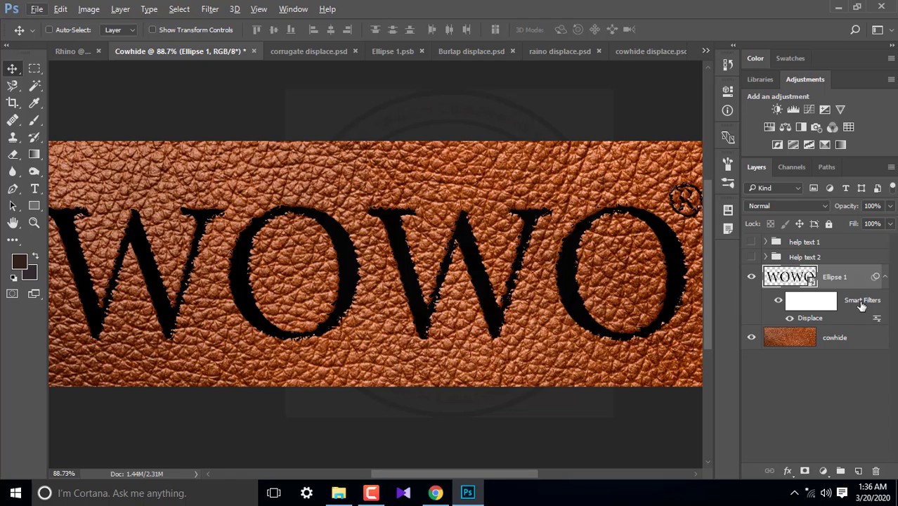
click(210, 9)
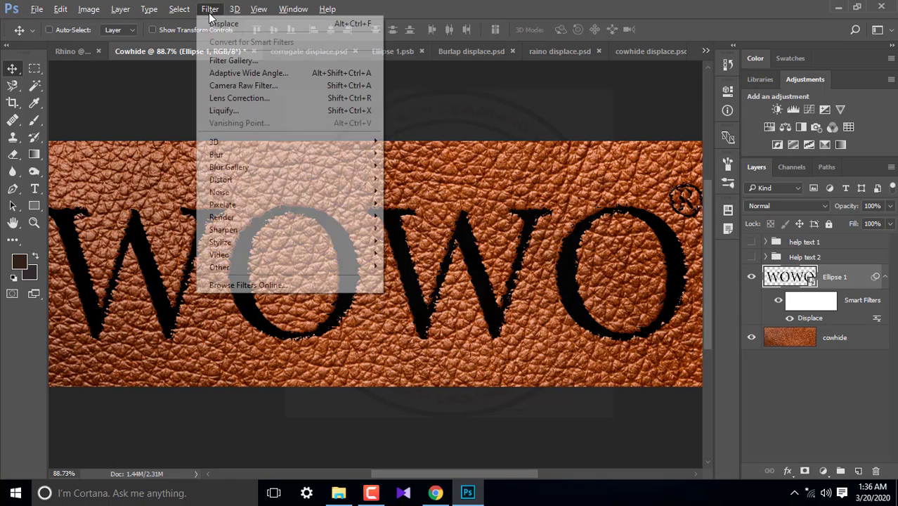
mouse_move(242, 154)
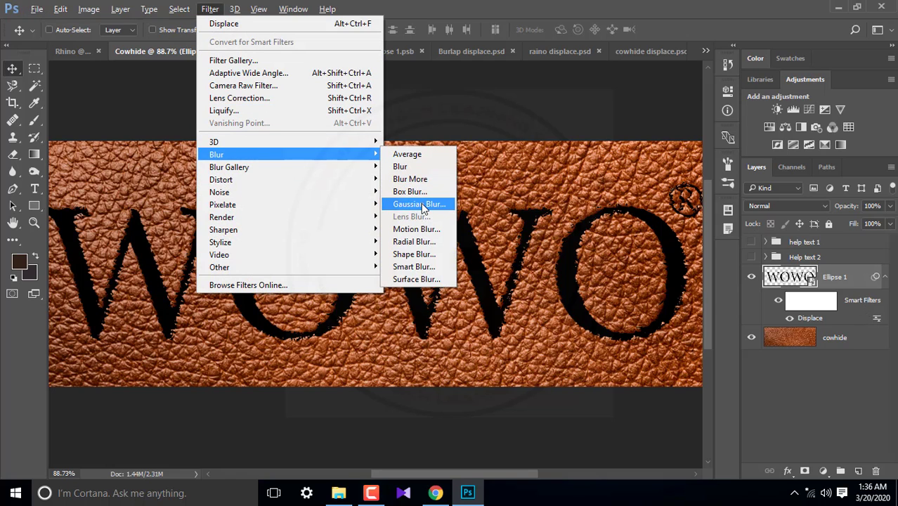
click(420, 204)
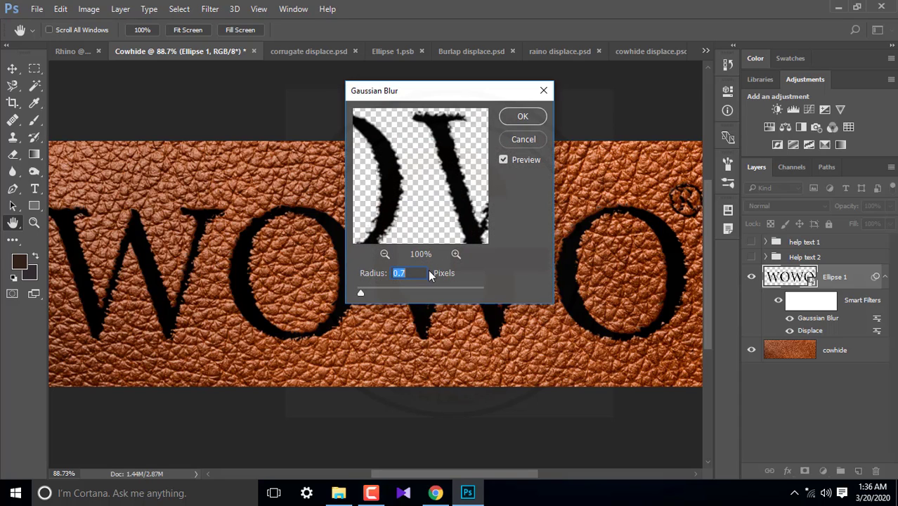
click(524, 117)
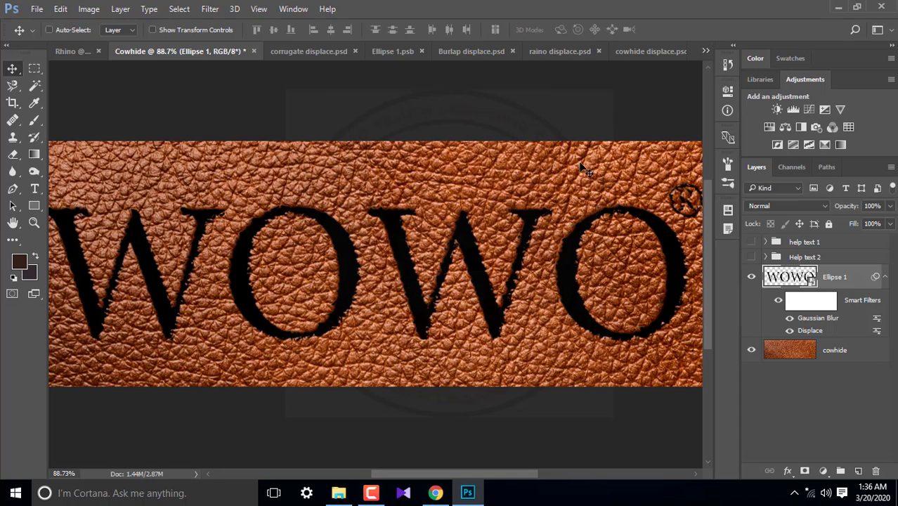
- Delete the filter mask from the Ellipse 1 layer's smart filters and collapse its filter list
click(829, 301)
right_click(829, 302)
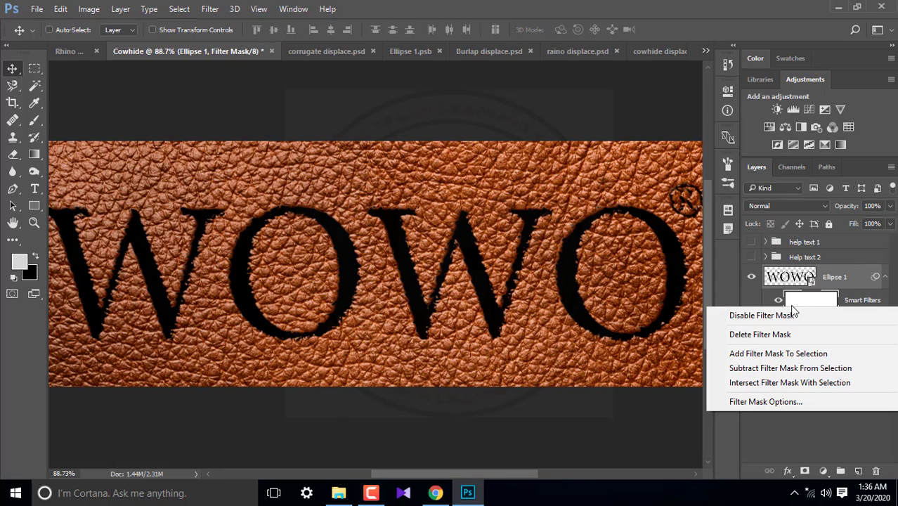
click(770, 337)
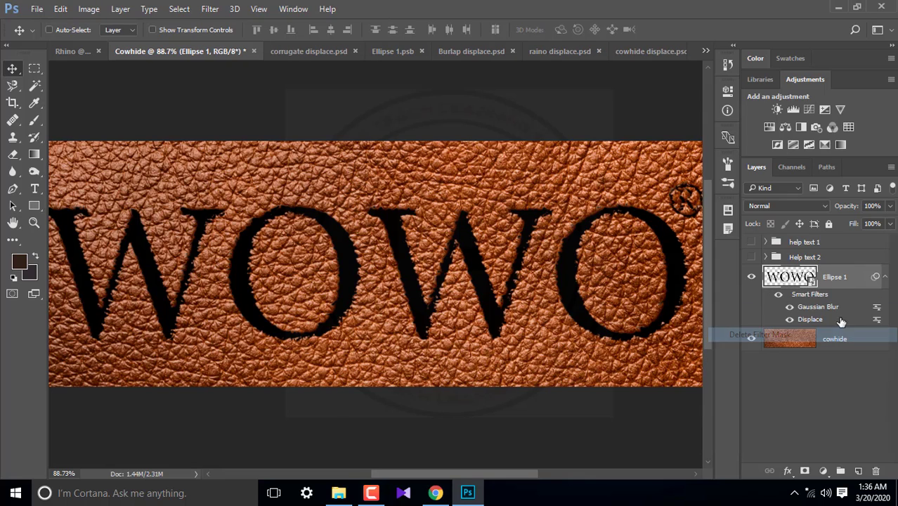
click(884, 279)
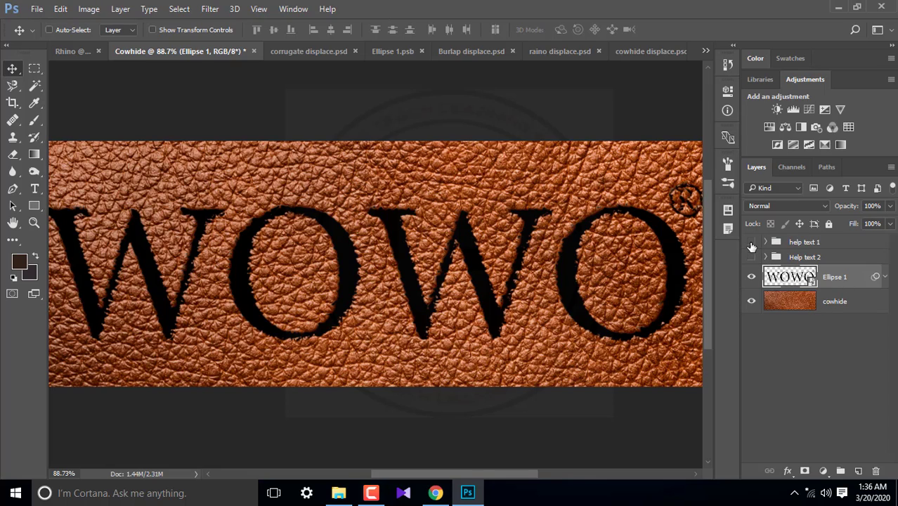
- Load the Ellipse 1 lettering as a selection, showing the help text 1 group briefly and hiding it again
click(751, 242)
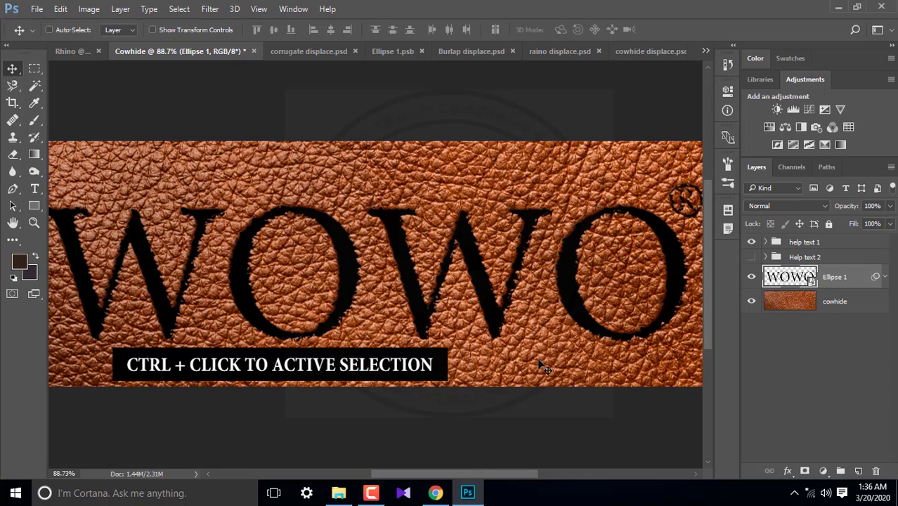
ctrl+click(796, 285)
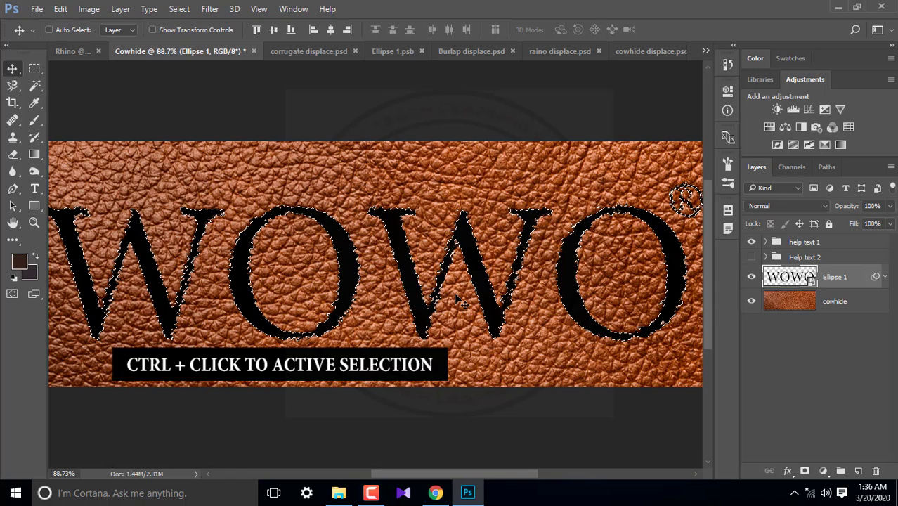
click(750, 242)
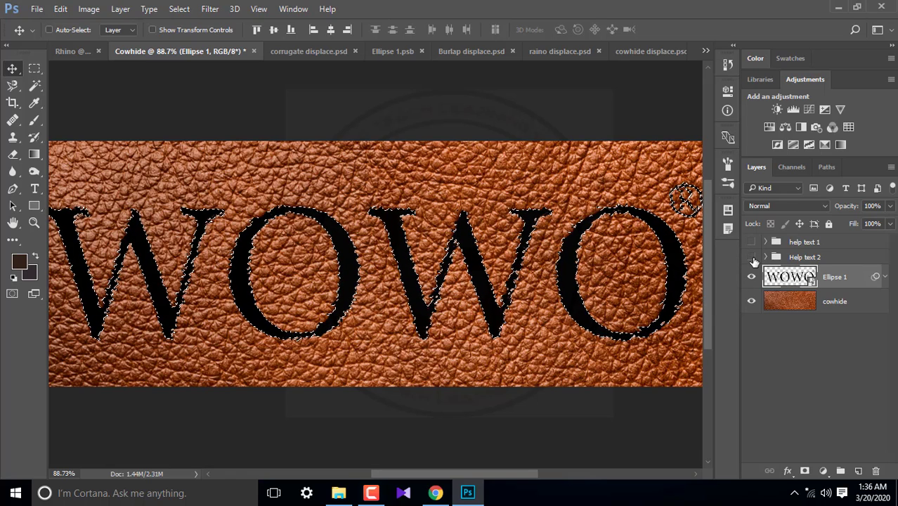
- Copy the selected lettering area from the cowhide layer to a new layer and hide the Ellipse 1 layer
click(751, 257)
click(817, 310)
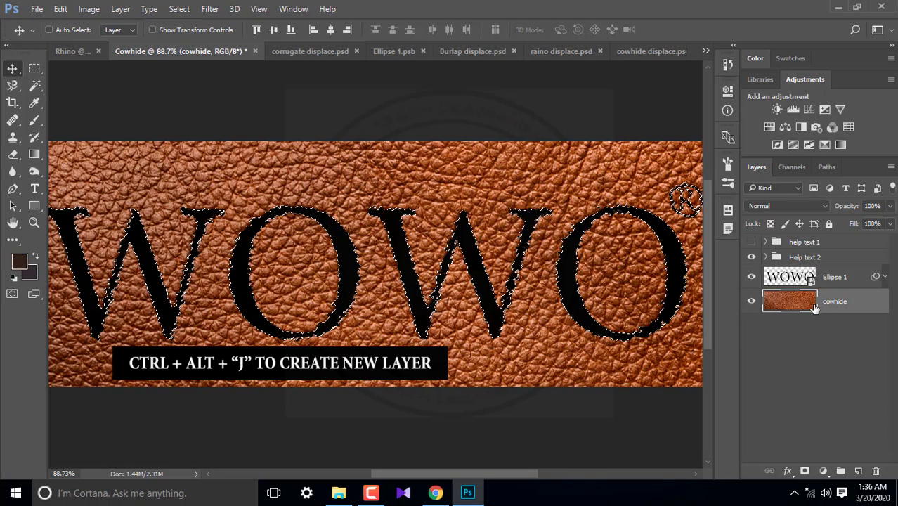
key(ctrl+alt+j)
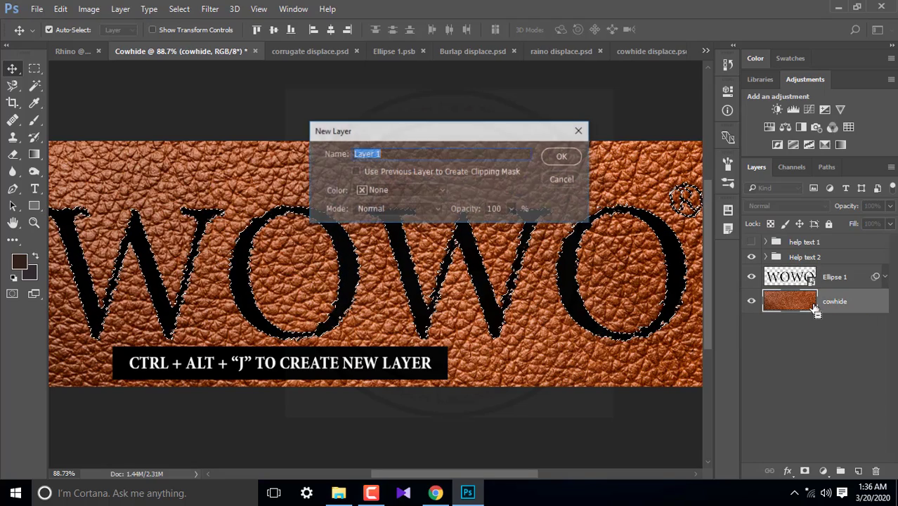
click(562, 156)
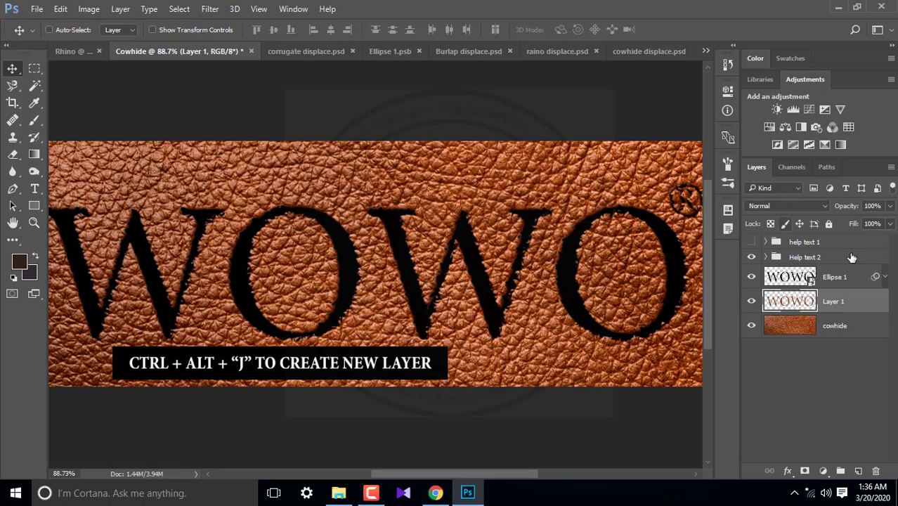
click(752, 276)
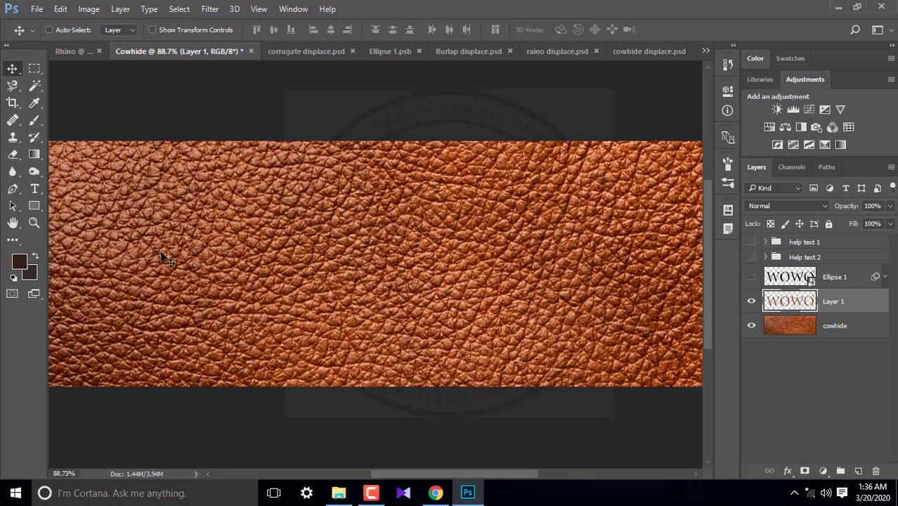
- Set up the Burn tool with a brush size of 1102 px
drag(35, 172, 70, 184)
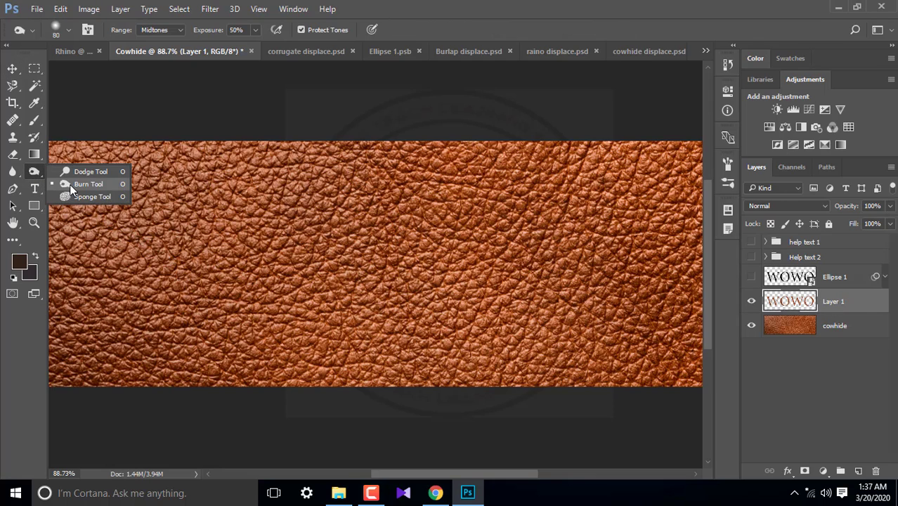
click(69, 184)
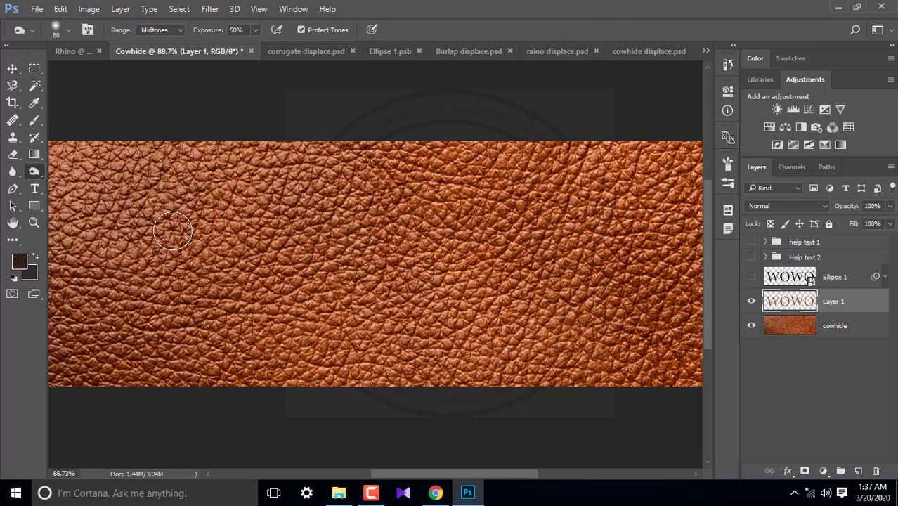
click(69, 30)
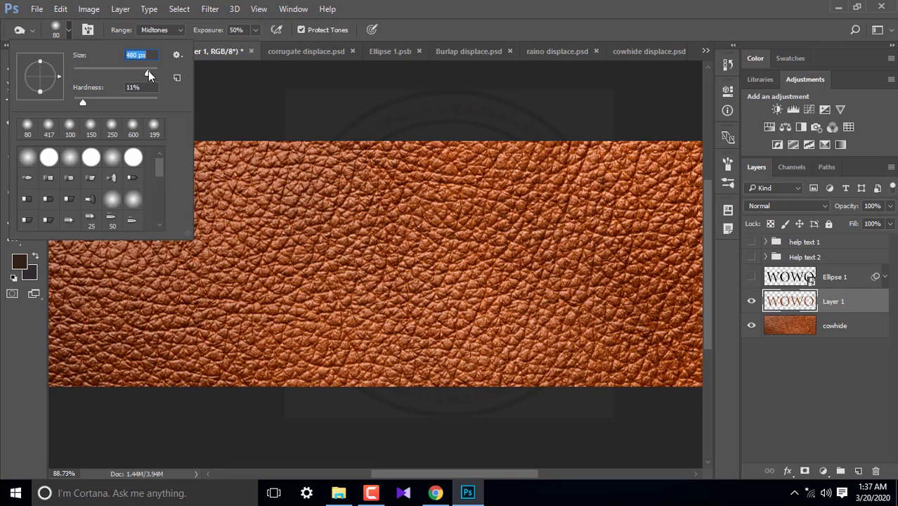
drag(148, 70, 153, 70)
click(423, 14)
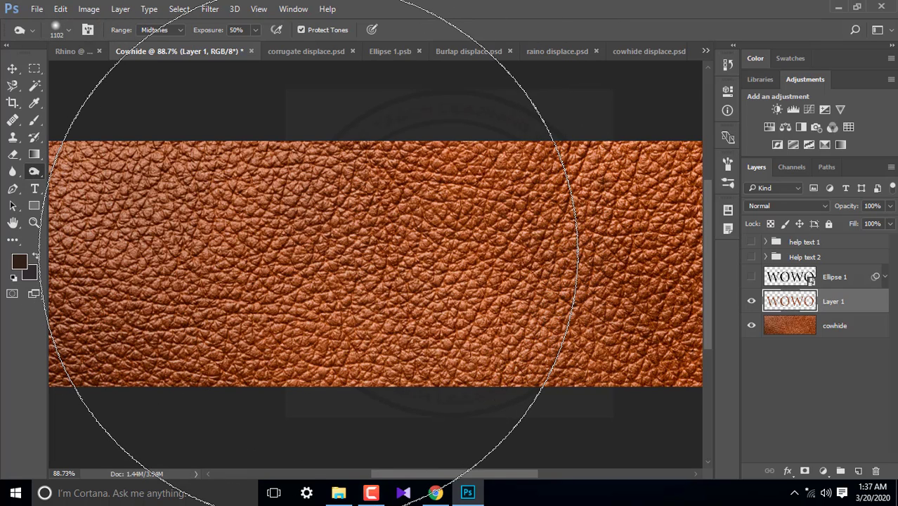
- Reduce the Burn brush to 300 px and darken the first W of the lettering on Layer 1
key(bracketleft)
key(bracketleft)
key(bracketleft)
key(bracketleft)
key(bracketleft)
key(bracketleft)
key(bracketleft)
key(bracketleft)
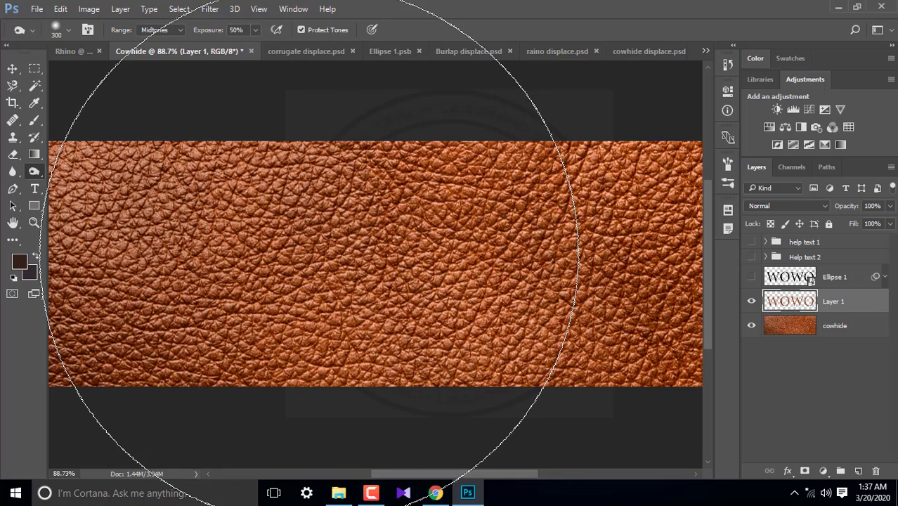
mouse_move(140, 211)
mouse_down()
mouse_move(141, 281)
mouse_move(111, 300)
mouse_move(80, 204)
mouse_move(54, 250)
mouse_up()
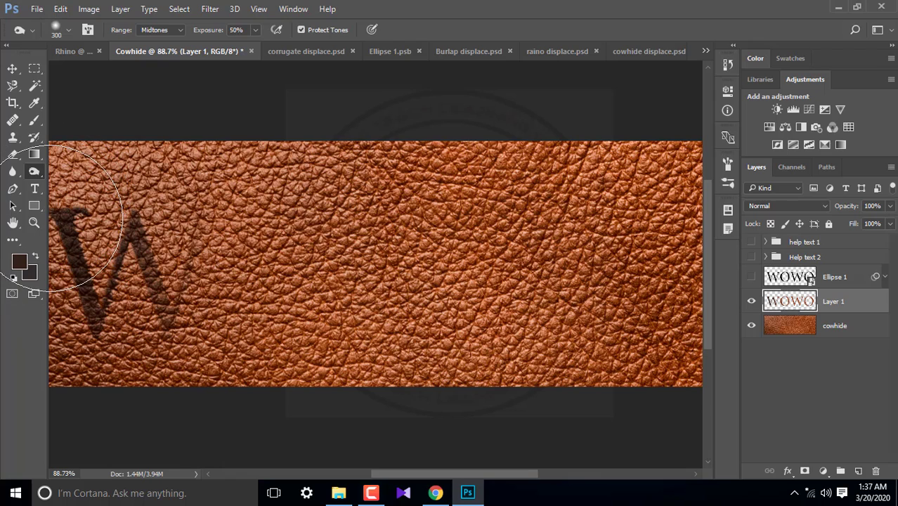
- Burn the rest of the WOWO letters on Layer 1 using Midtones at 50% exposure
key(u)
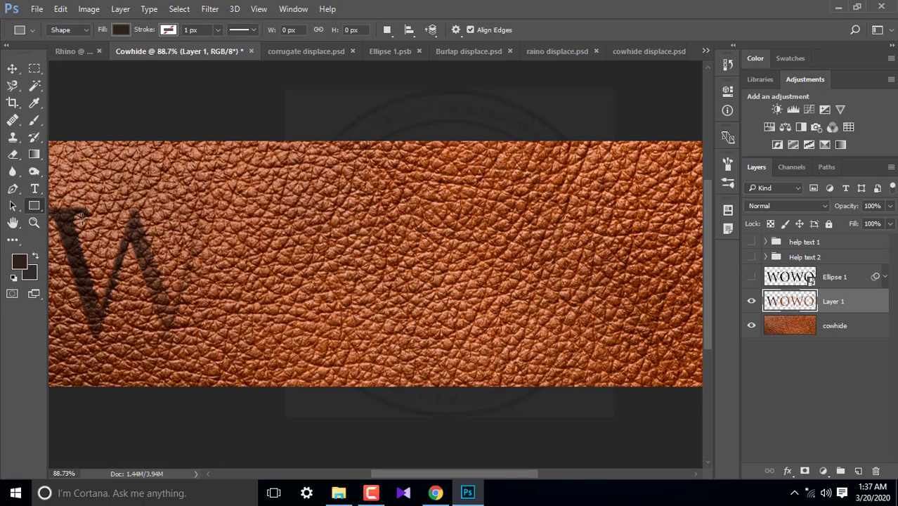
click(34, 171)
scroll(151, 243, down, 1)
mouse_move(130, 251)
mouse_down()
mouse_move(113, 210)
mouse_move(131, 260)
mouse_move(191, 297)
mouse_move(227, 266)
mouse_move(260, 194)
mouse_move(275, 228)
mouse_move(262, 222)
mouse_move(259, 231)
mouse_move(243, 299)
mouse_move(251, 321)
mouse_move(310, 279)
mouse_move(320, 291)
mouse_move(347, 257)
mouse_move(371, 288)
mouse_move(355, 257)
mouse_move(336, 287)
mouse_move(389, 253)
mouse_move(431, 296)
mouse_move(489, 284)
mouse_move(493, 293)
mouse_move(478, 284)
mouse_move(491, 287)
mouse_move(499, 317)
mouse_move(489, 298)
mouse_move(470, 326)
mouse_move(456, 298)
mouse_move(475, 264)
mouse_move(475, 285)
mouse_move(521, 317)
mouse_move(587, 273)
mouse_move(623, 260)
mouse_move(640, 272)
mouse_move(648, 262)
mouse_move(646, 285)
mouse_move(608, 323)
mouse_move(579, 291)
mouse_move(598, 278)
mouse_move(631, 325)
mouse_up()
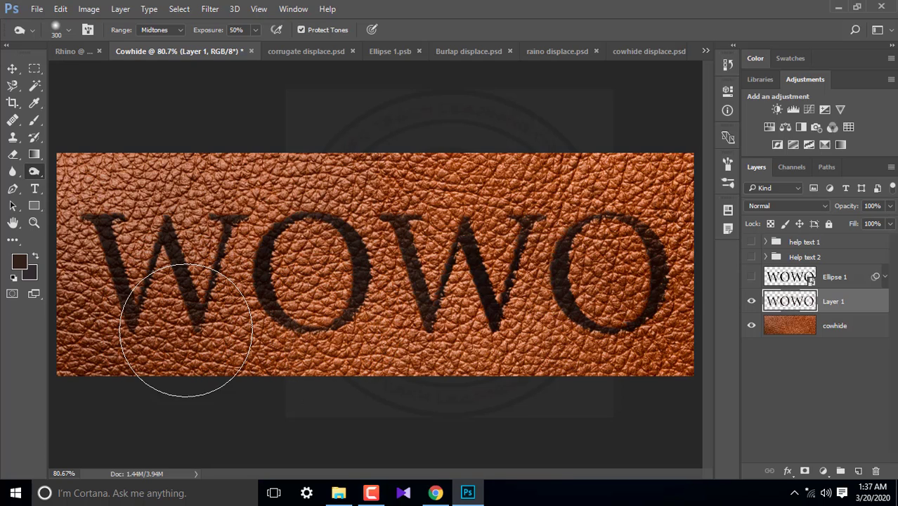
- Reduce the Burn brush to 50 px and darken the small registered mark beside the last O
key(bracketleft)
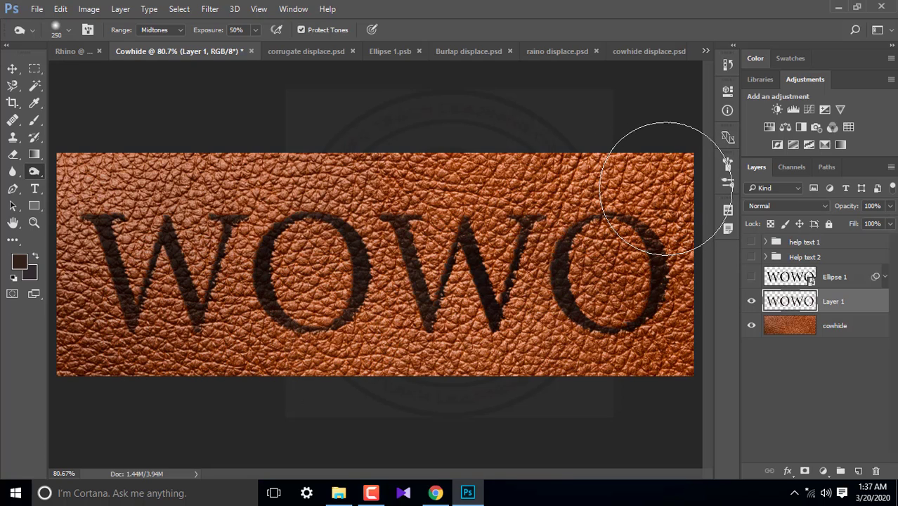
key(bracketleft)
key(bracketleft)
key(bracketleft)
key(bracketleft)
key(bracketleft)
key(bracketleft)
key(bracketleft)
key(bracketleft)
key(bracketleft)
key(bracketleft)
key(bracketleft)
key(bracketleft)
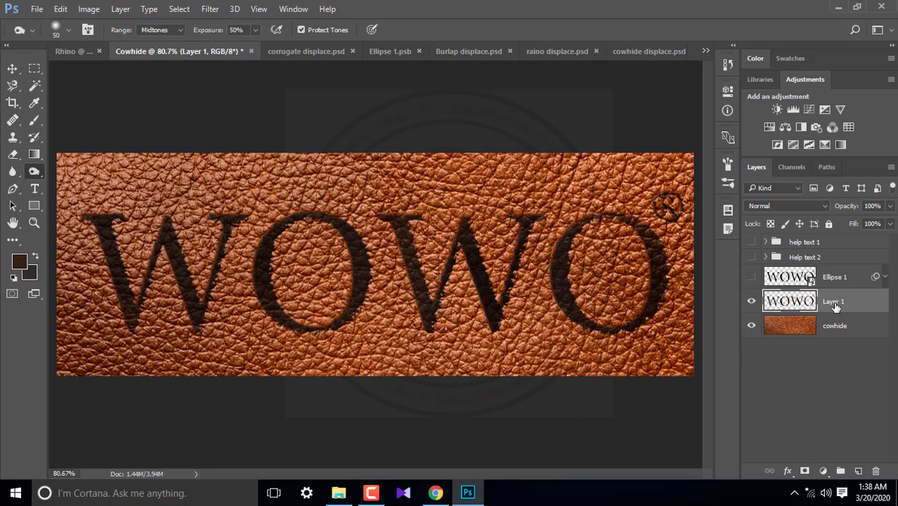
- Apply a Bevel & Emboss effect to Layer 1 with Emboss style, Smooth technique, 100% depth, Down direction and 4 px size
click(788, 471)
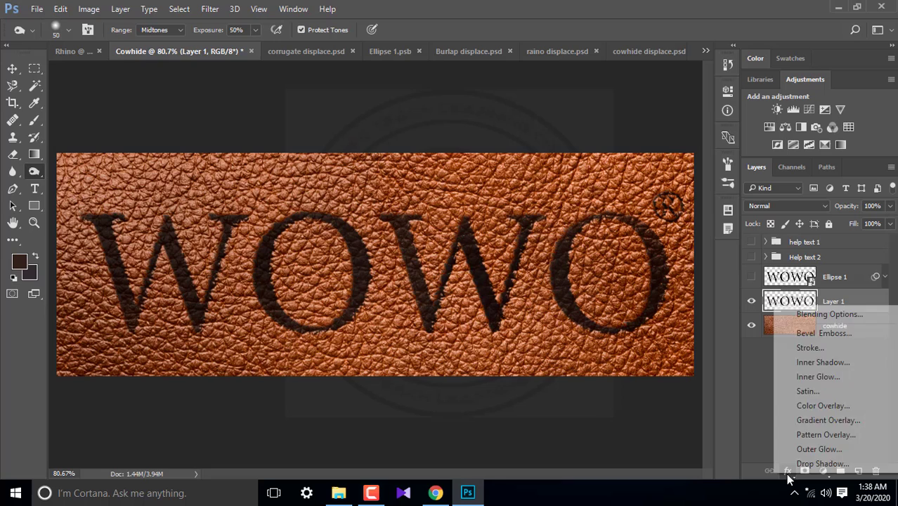
click(824, 331)
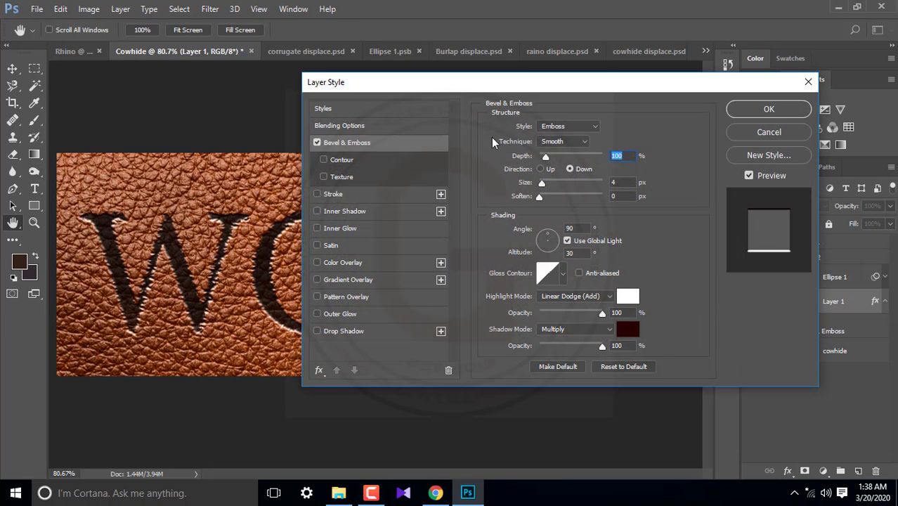
drag(507, 95, 509, 122)
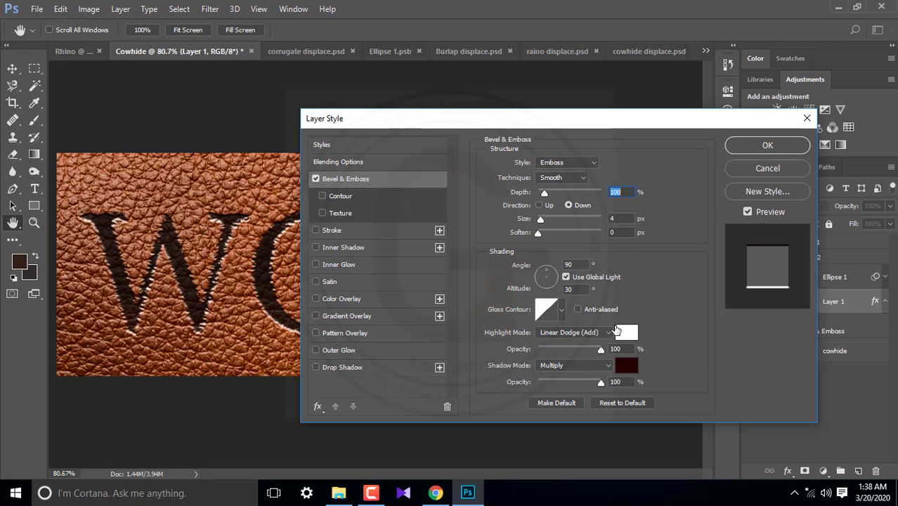
click(767, 146)
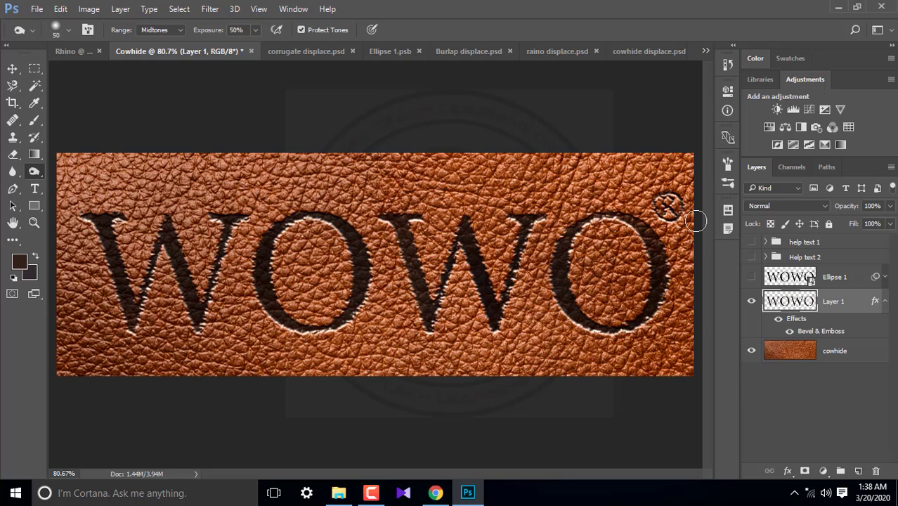
- Hide the side panels and fit the whole image in the window to examine the branded lettering
key(Tab)
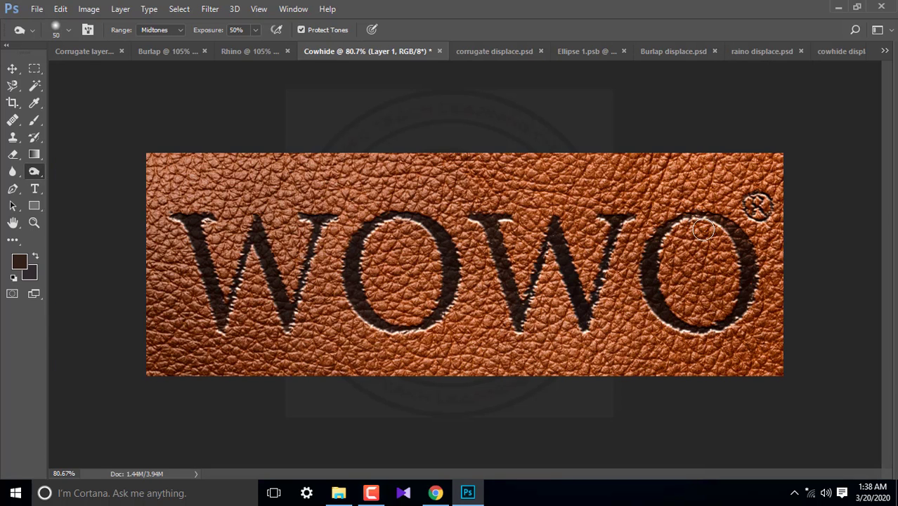
key(ctrl+0)
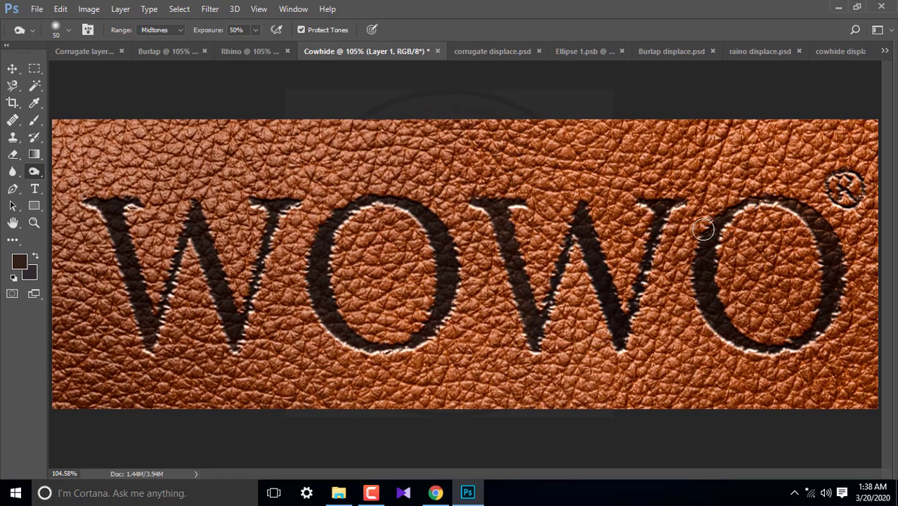